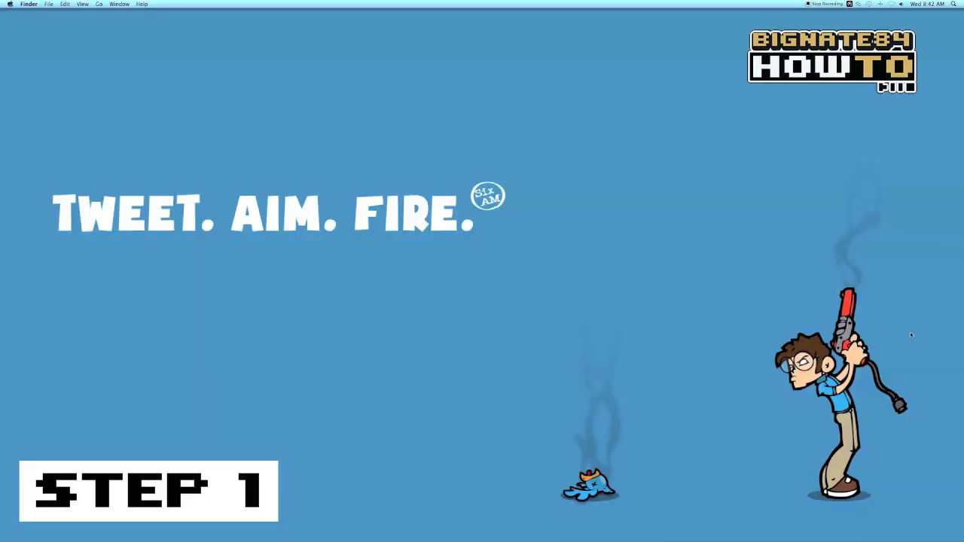
Launch TextEdit from the Applications folder in the Dock with a new blank document
mouse_move(959, 198)
click(958, 360)
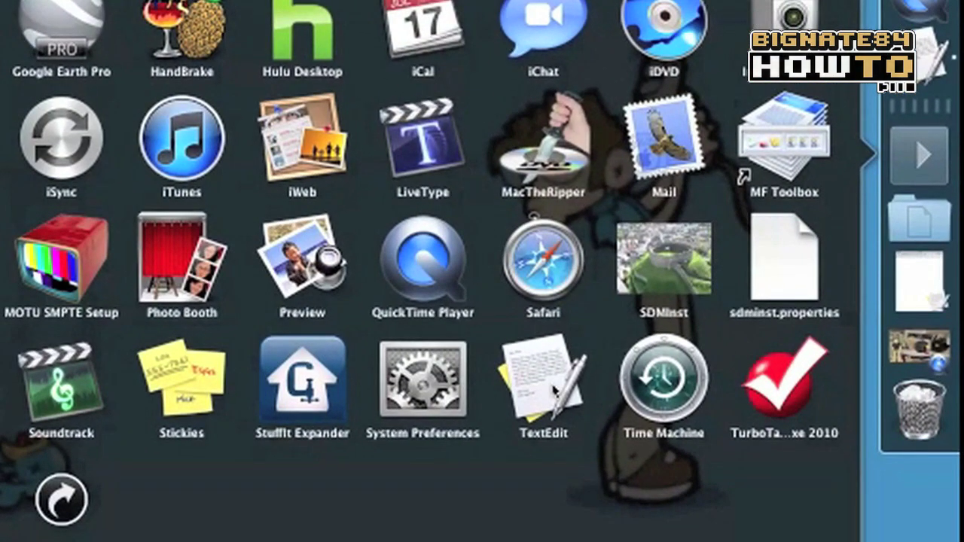
click(555, 390)
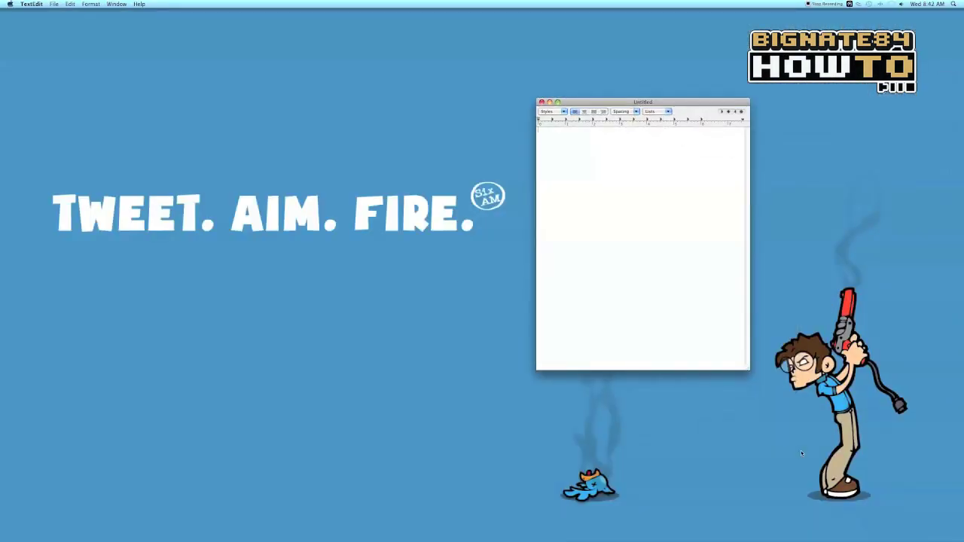
Save the blank document to the Desktop as 'How To Make Popcorn'
click(59, 4)
click(76, 56)
text(How To Make Popcorn)
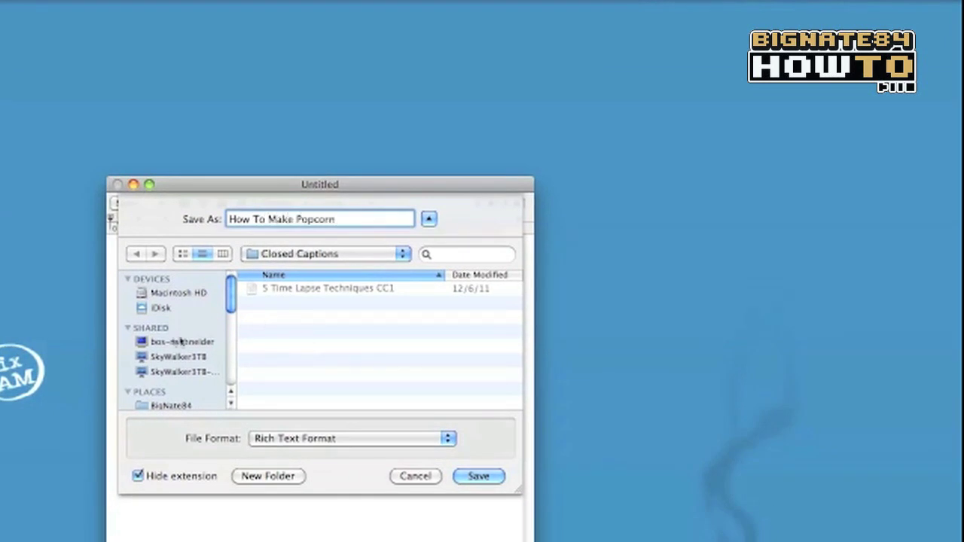
scroll(181, 346, down, 3)
click(175, 389)
click(480, 477)
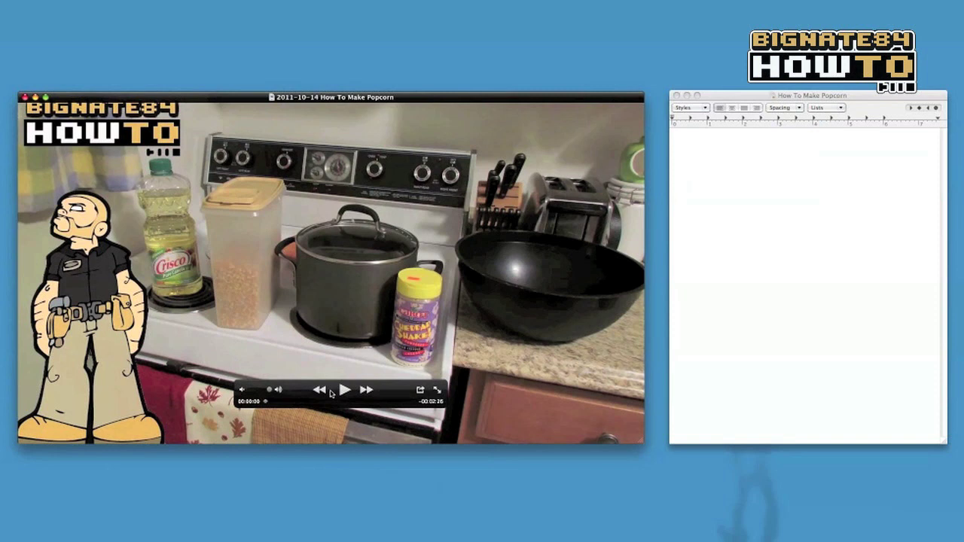
Play the popcorn video, type 'Thanks for clicking over to Big' into the document, and keep playing and transcribing
click(344, 390)
click(708, 135)
text(Thanks )
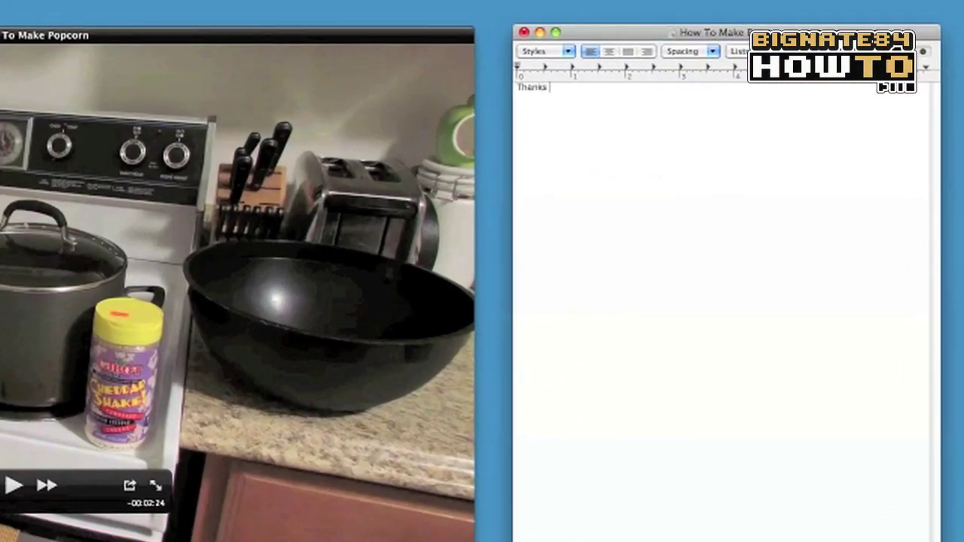
text(for clicking over to BigNate84)
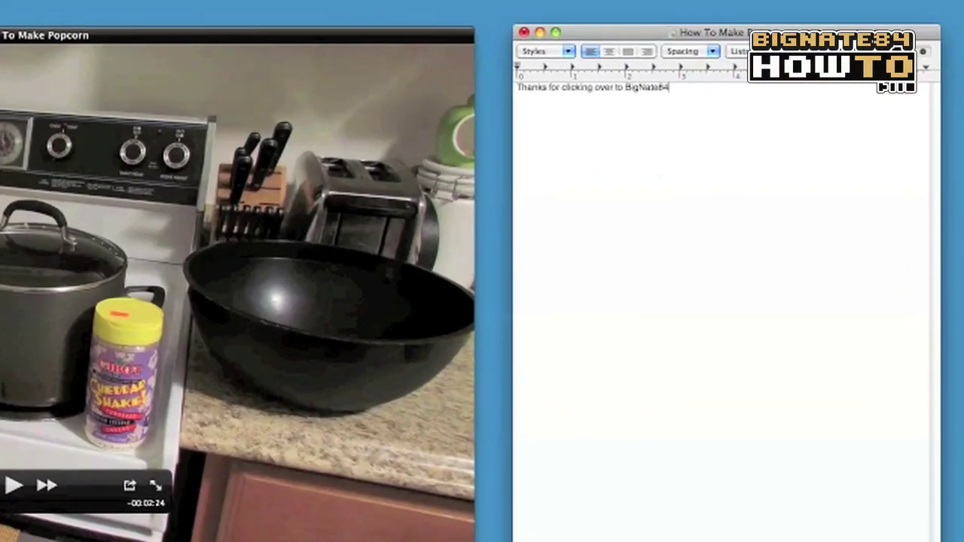
click(13, 486)
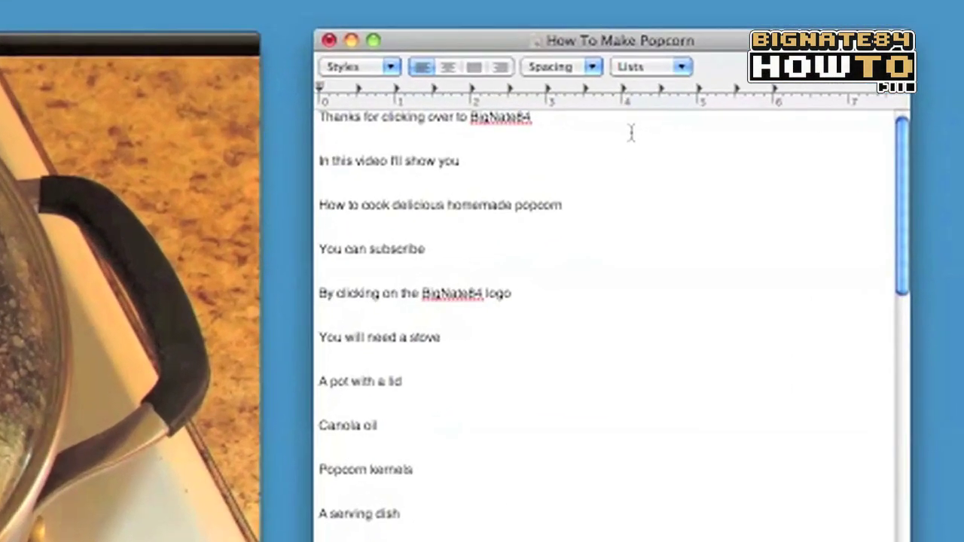
scroll(651, 136, down, 1)
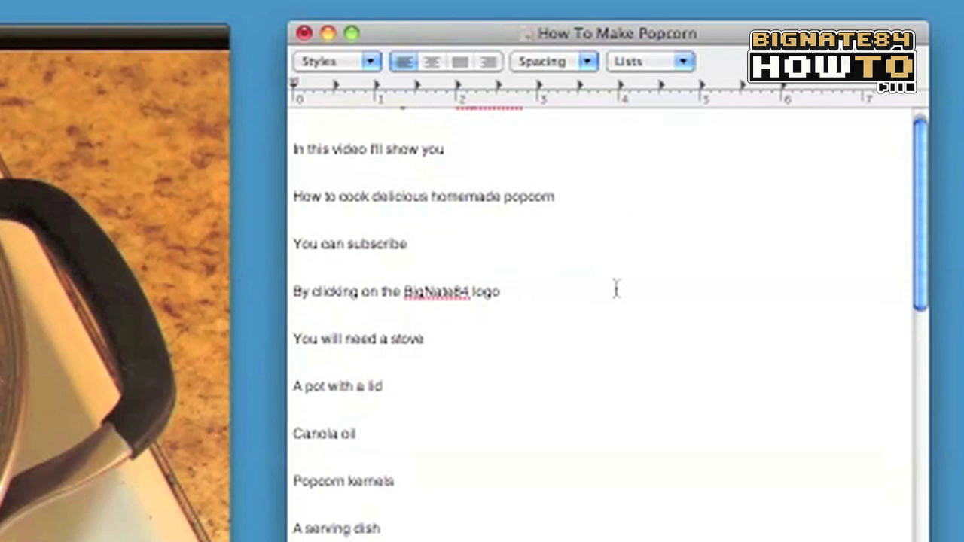
scroll(649, 375, down, 10)
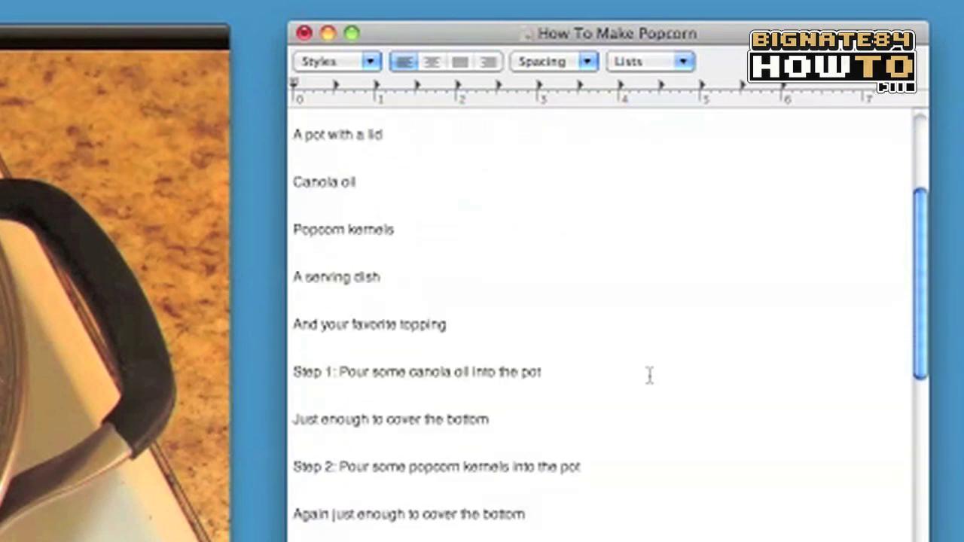
scroll(649, 375, down, 10)
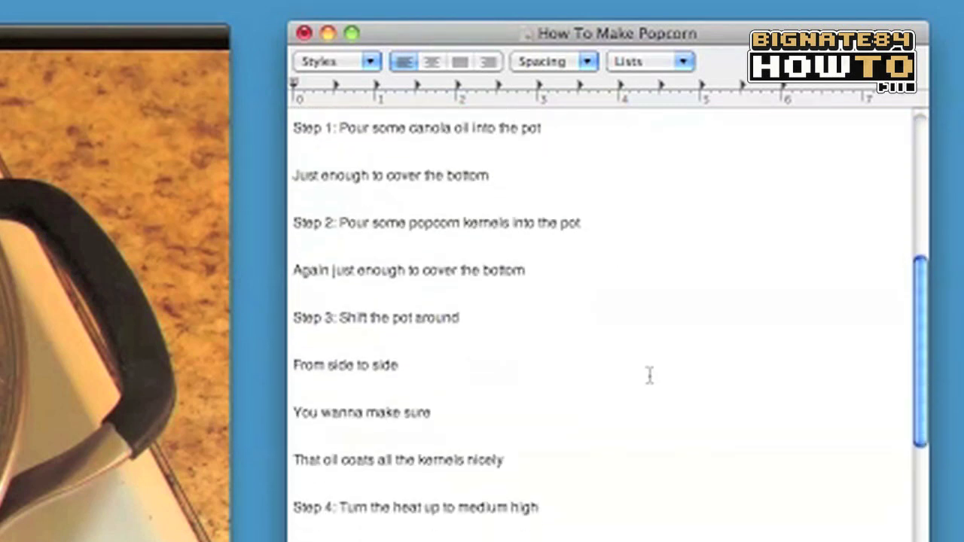
scroll(649, 374, down, 9)
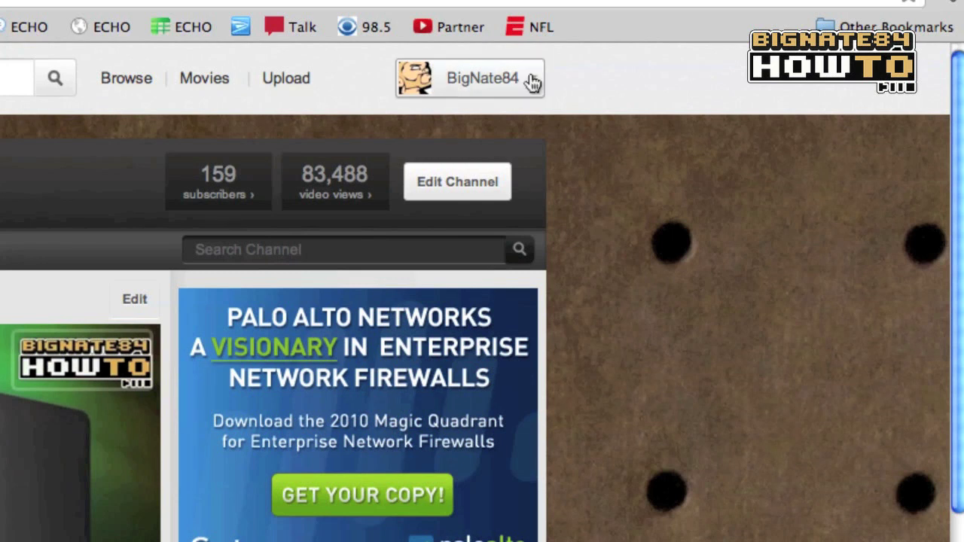
Open the Video Manager from the account menu and go to the popcorn video's Captions page
click(531, 80)
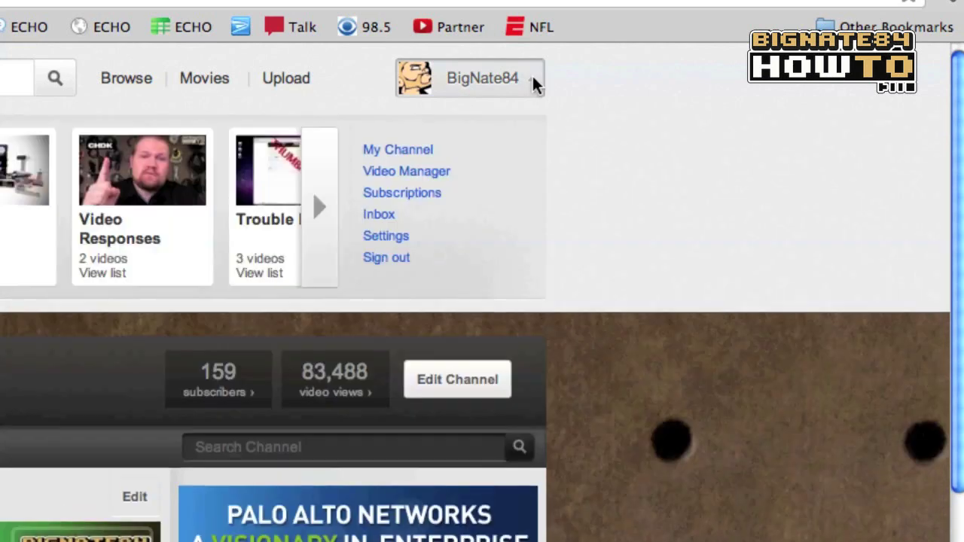
click(396, 177)
scroll(426, 204, down, 15)
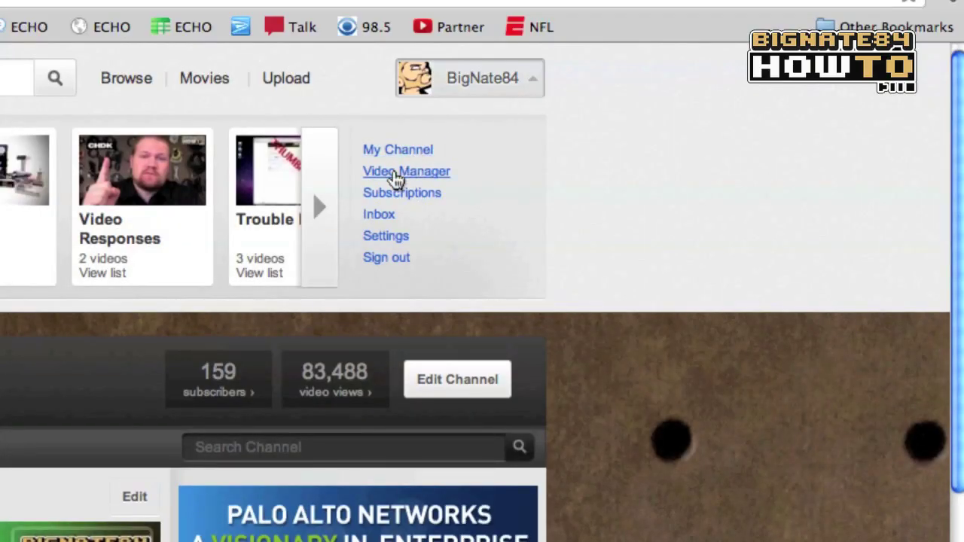
click(398, 181)
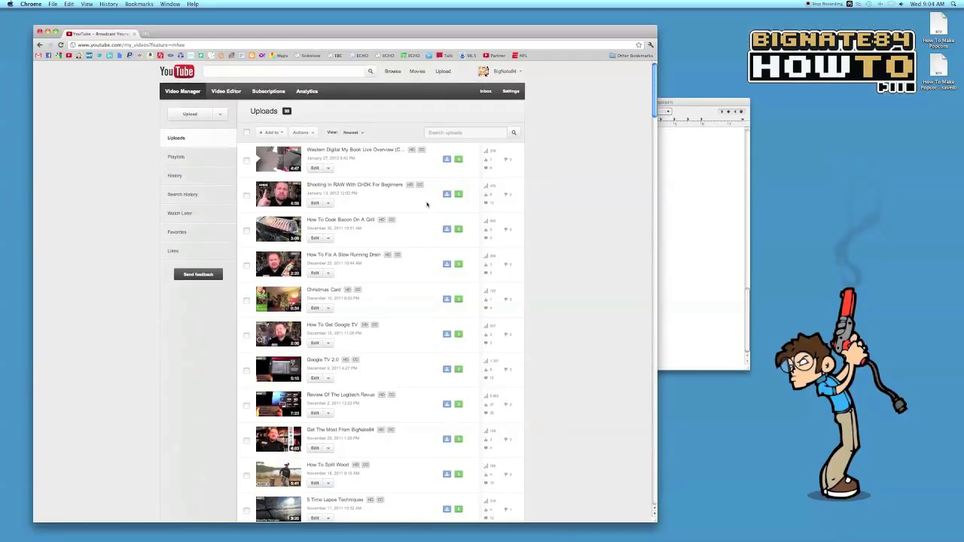
scroll(426, 204, down, 15)
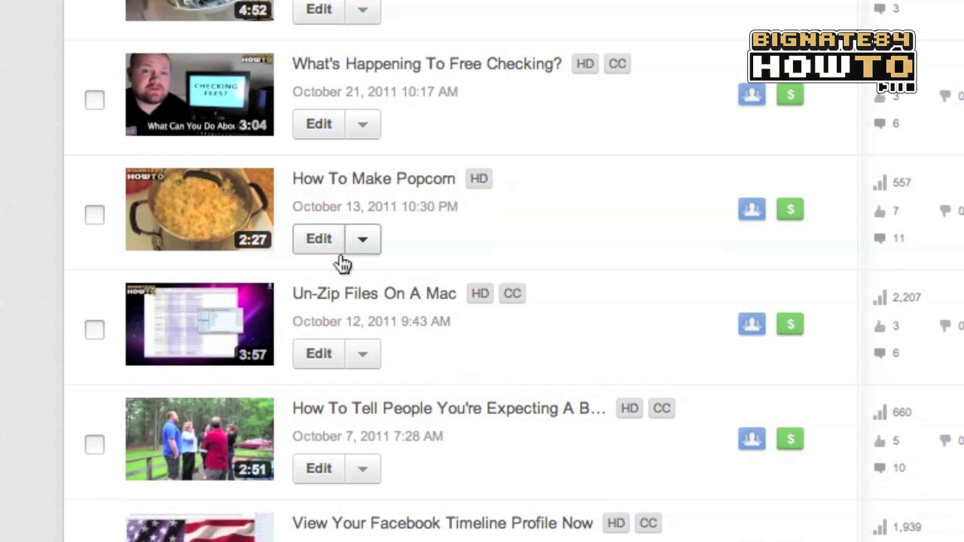
click(362, 239)
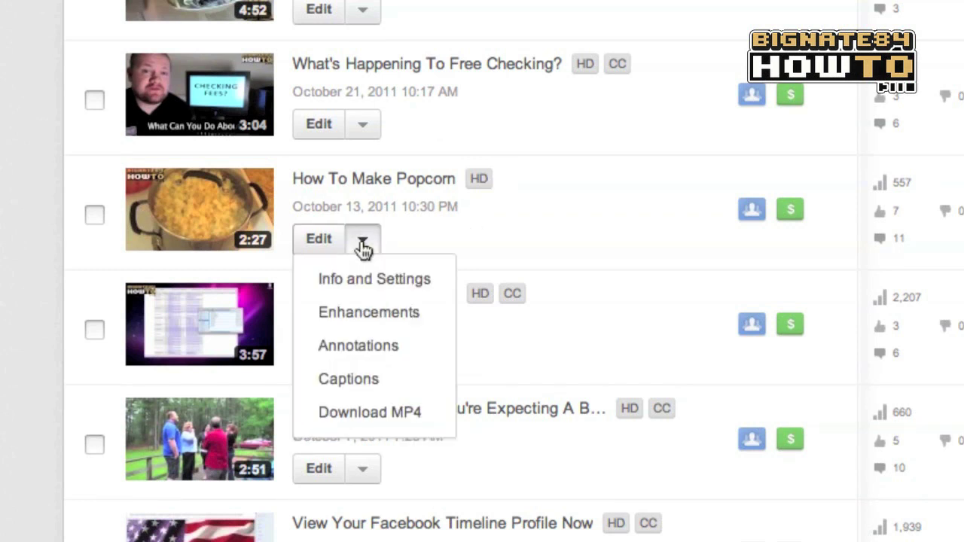
click(372, 382)
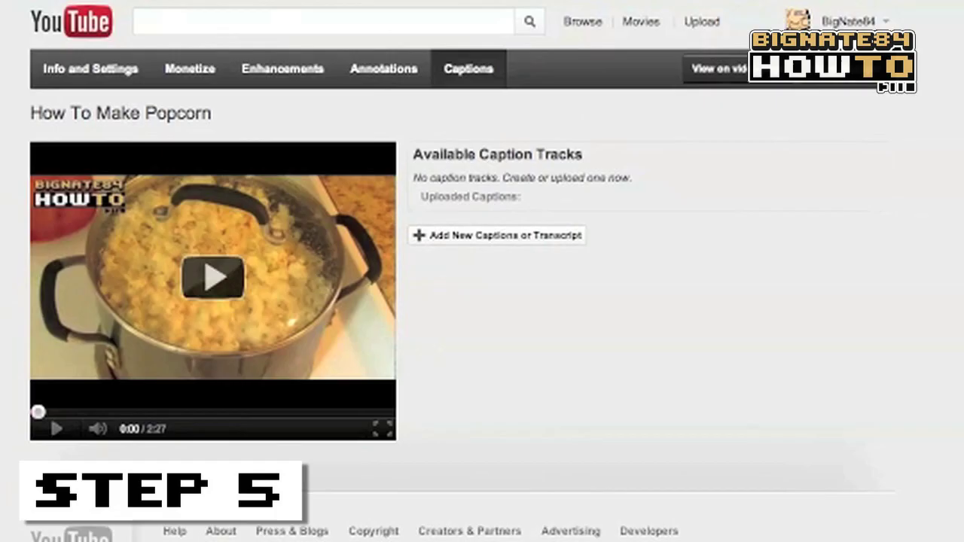
Add a new transcript file and choose How To Make Popcorn from the Desktop
click(495, 236)
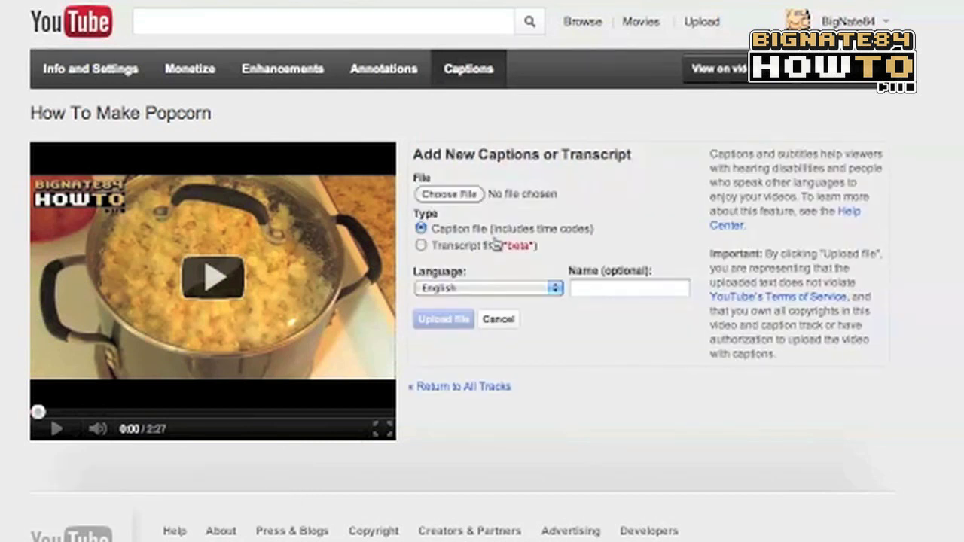
click(421, 247)
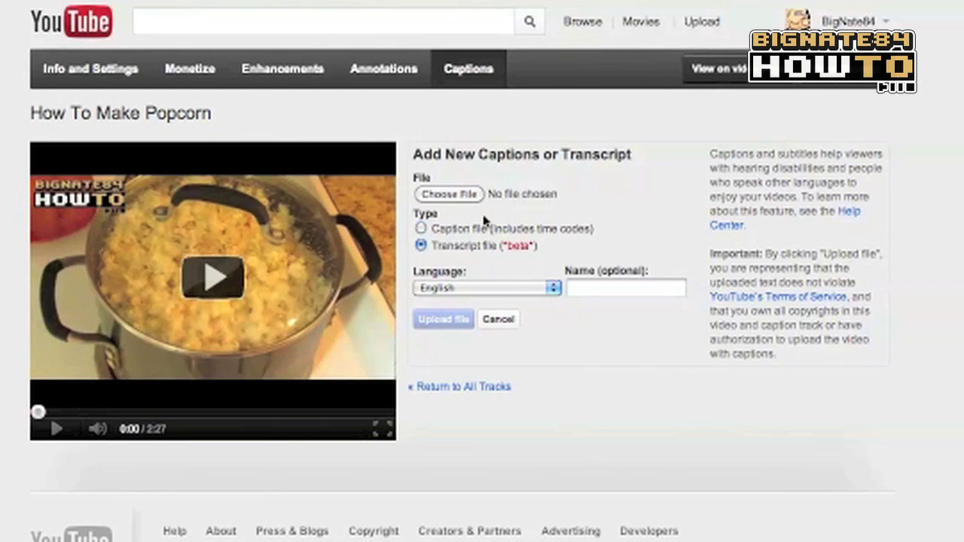
click(449, 194)
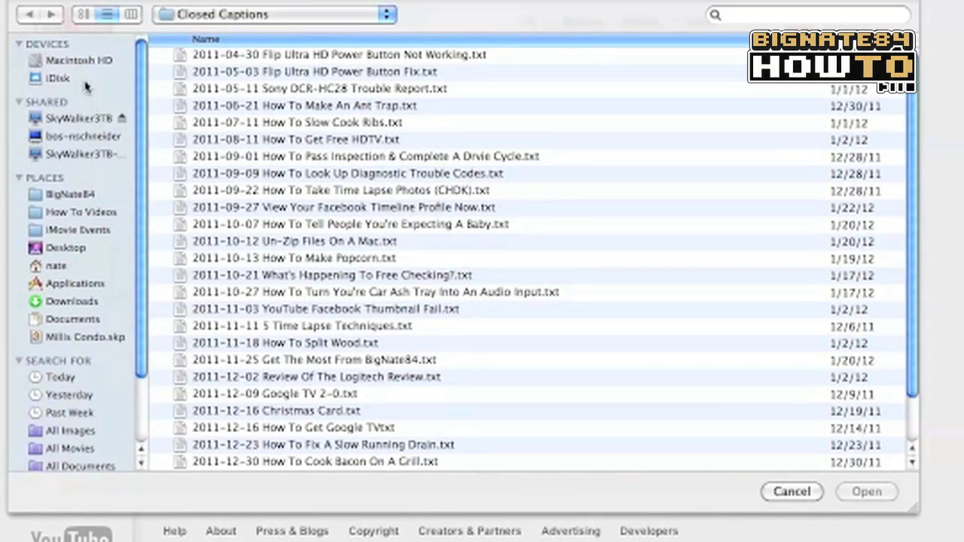
click(62, 250)
click(258, 55)
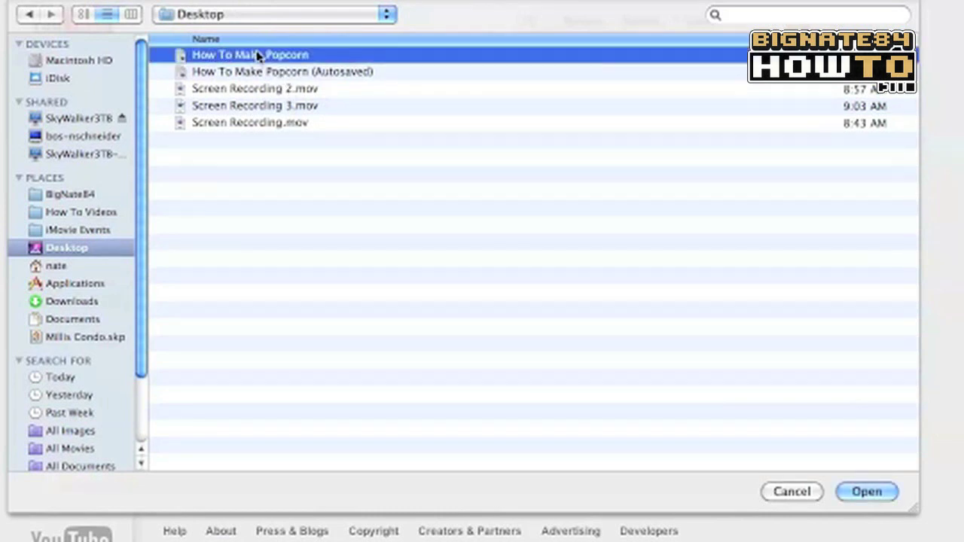
click(866, 492)
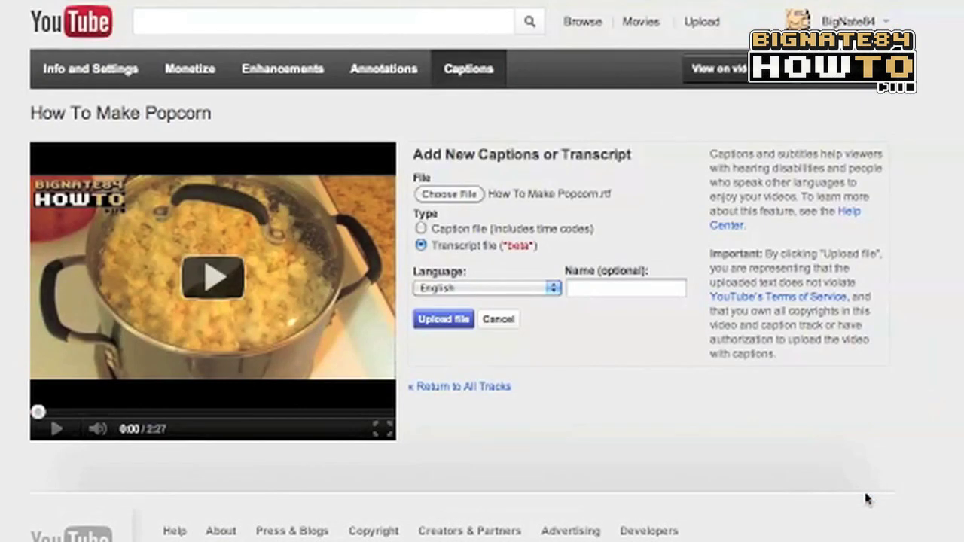
Name the track 'BigNate84 Transcript' and upload it
click(609, 292)
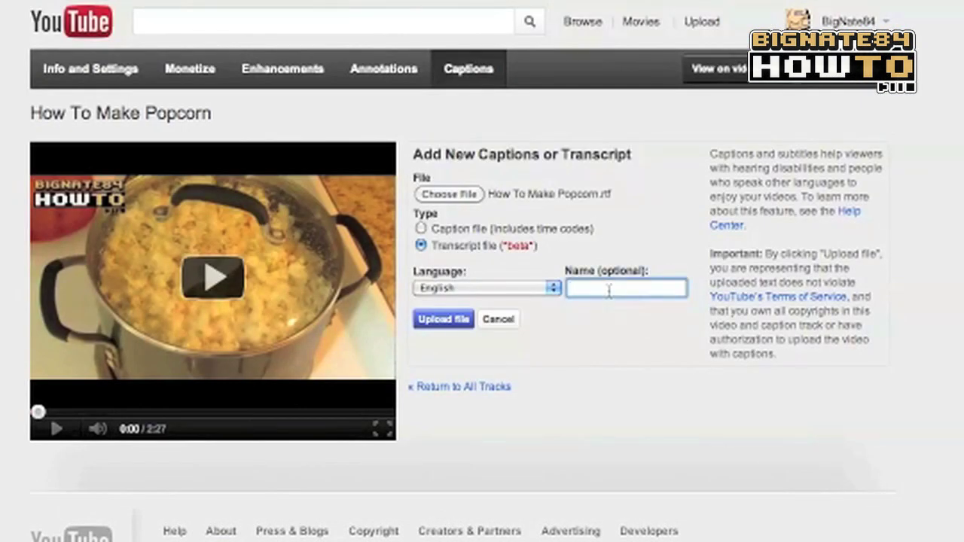
text(BigN)
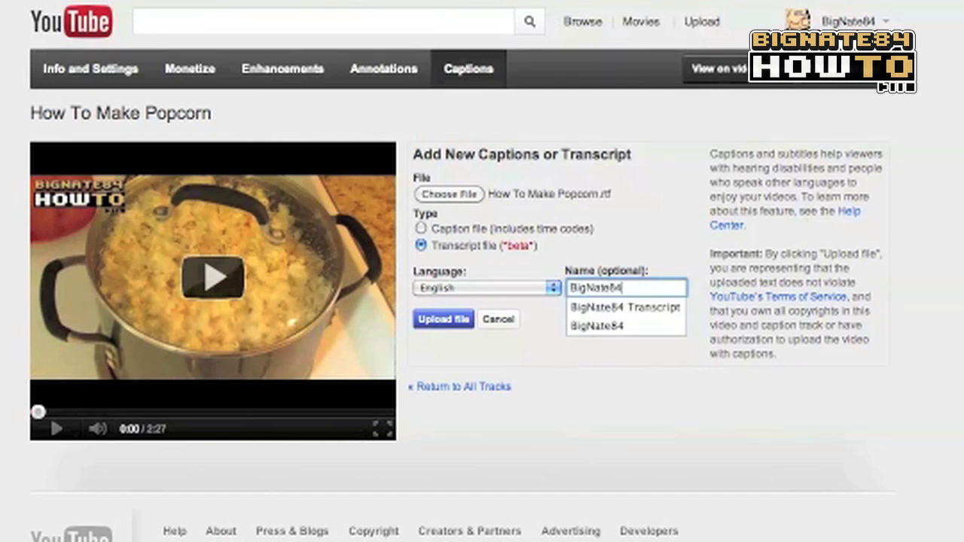
text(ate84)
key(Down)
key(Return)
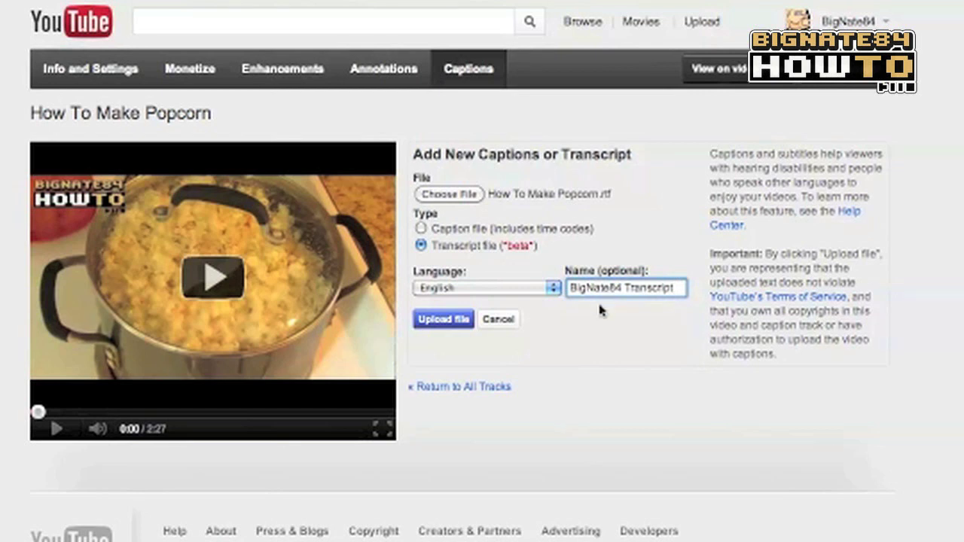
click(444, 320)
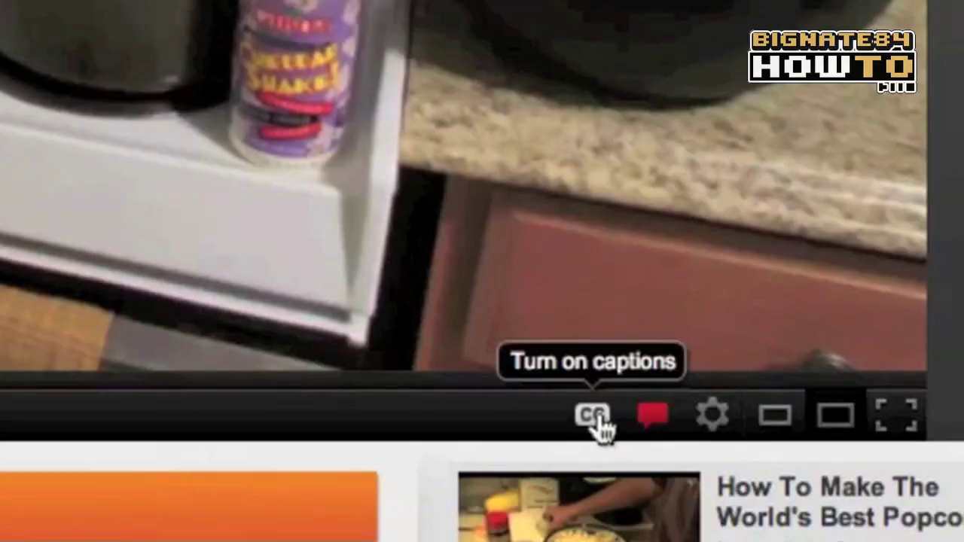
Turn on CC subtitles, play the video, then open the Translate Captions language list
click(592, 417)
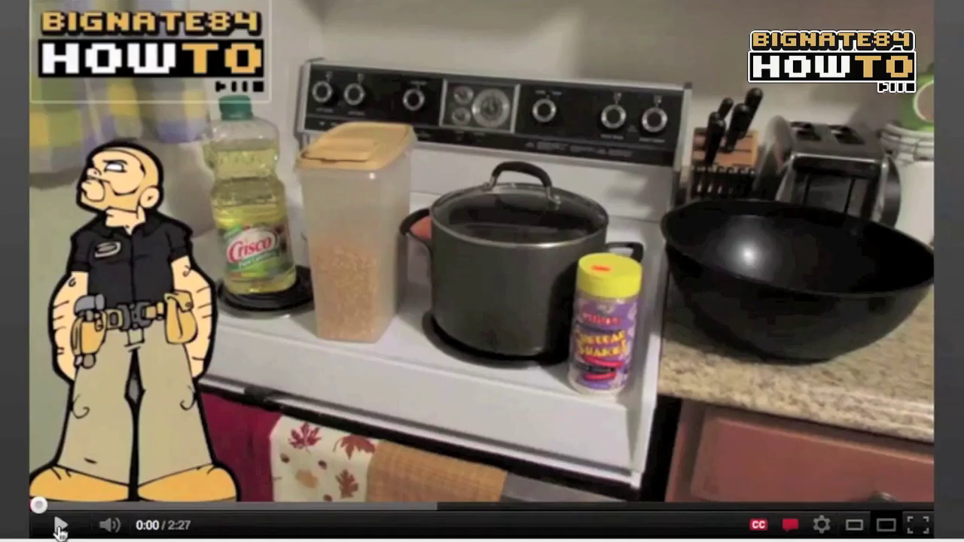
click(56, 527)
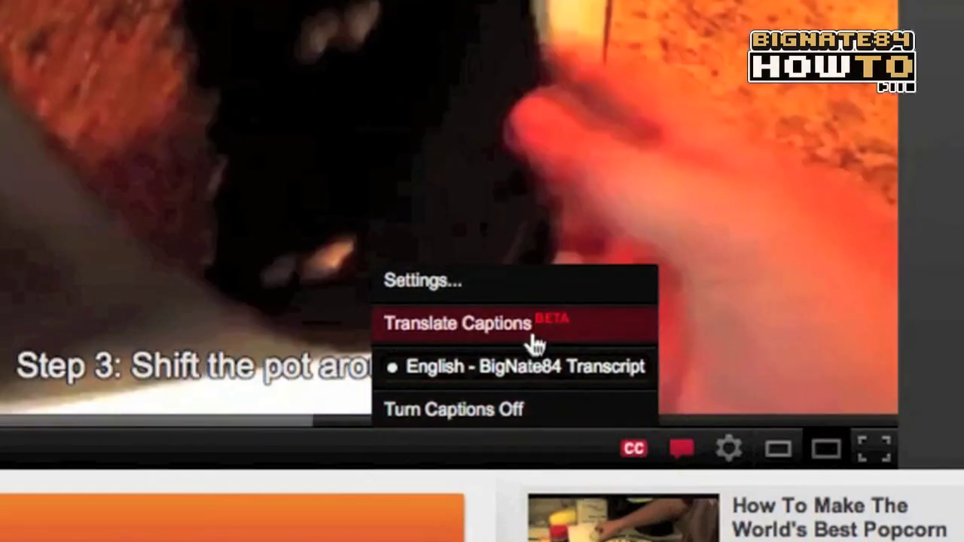
click(536, 344)
scroll(489, 289, down, 5)
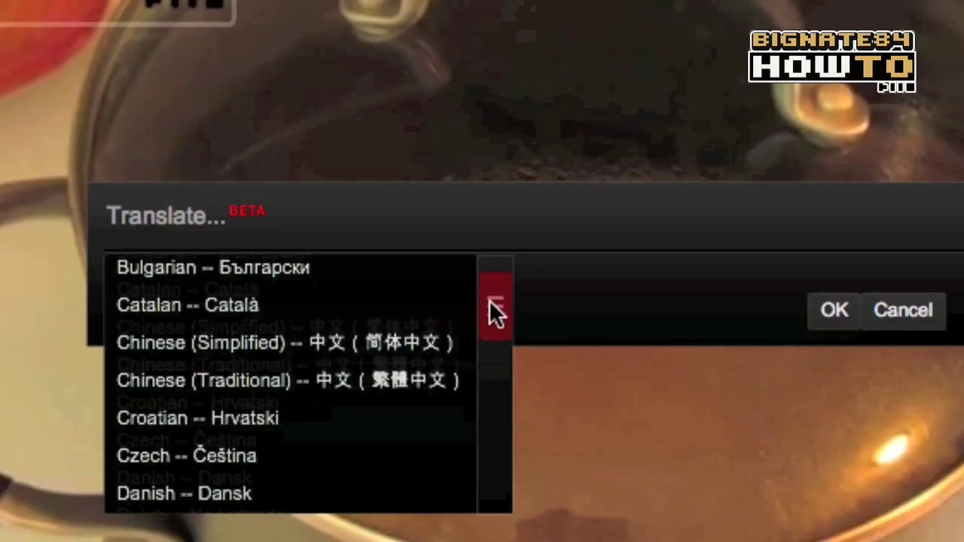